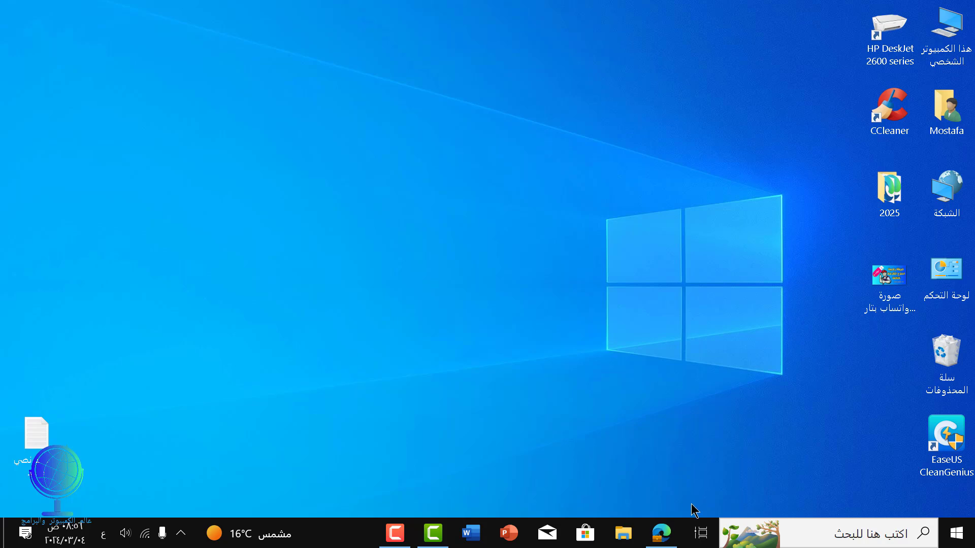
Switch to Microsoft Edge and open the copied address hddguru.com/software/HDD-LLF-Low-Level-Format-Tool/.
{"action": "left_click", "coordinate": [661, 533]}
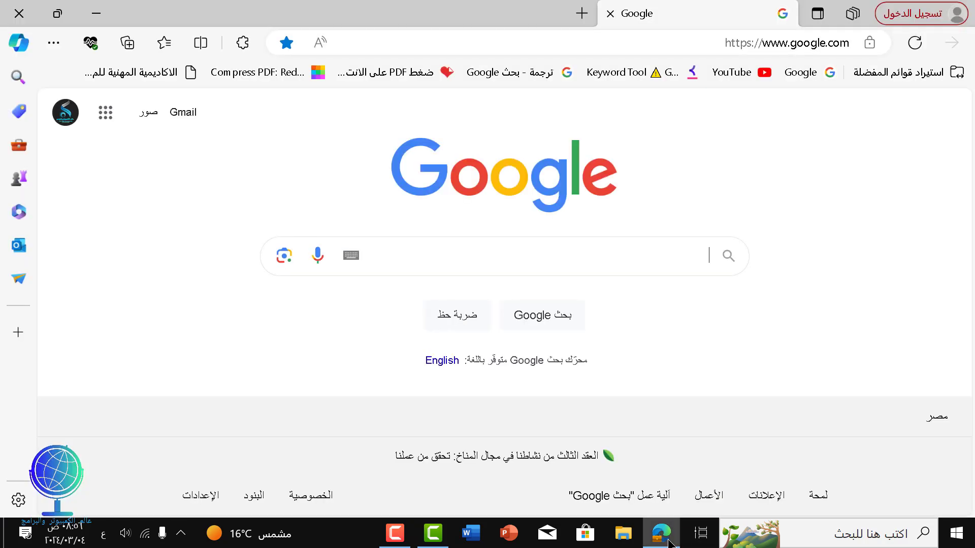
{"action": "left_click", "coordinate": [757, 42]}
{"action": "right_click", "coordinate": [755, 45]}
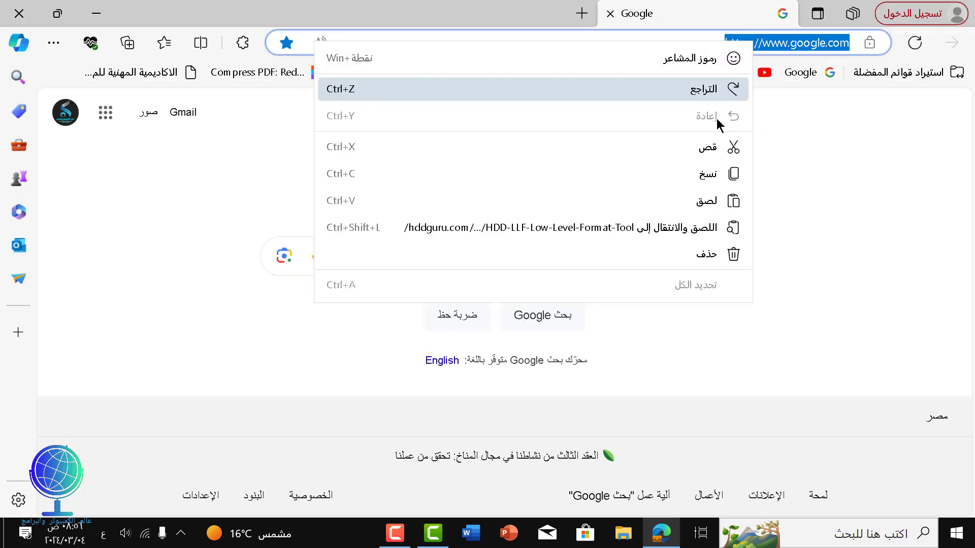
{"action": "left_click", "coordinate": [706, 200]}
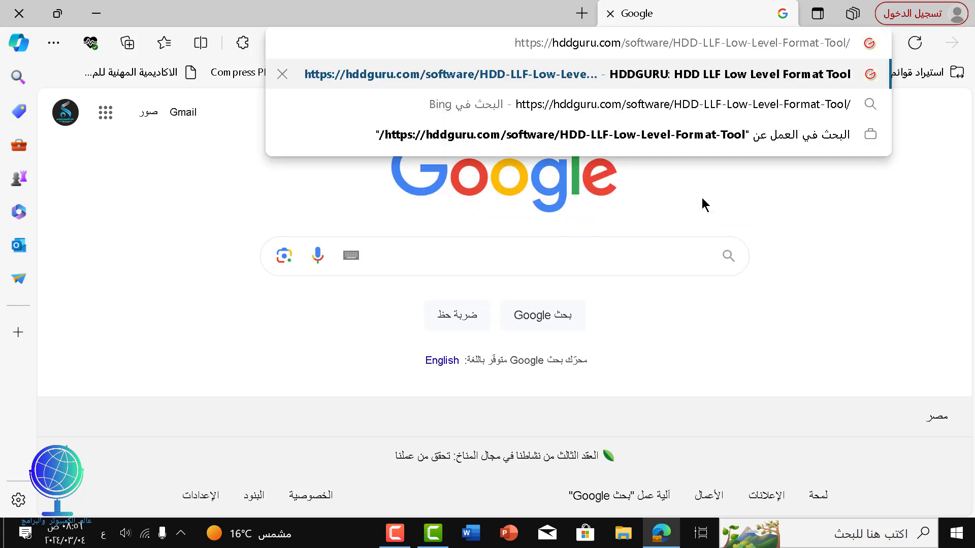
{"action": "key", "text": "Return"}
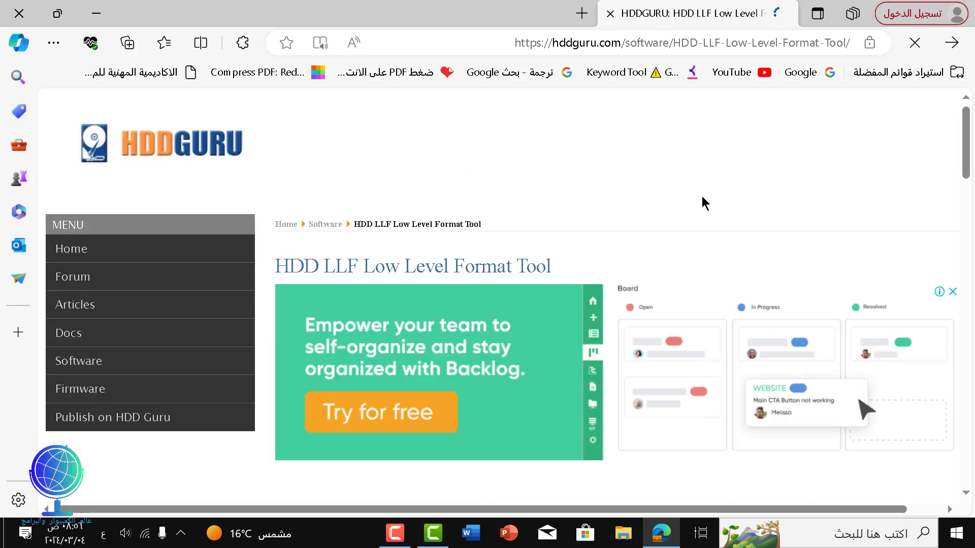
Download the Windows installer HDD Low Level Format Tool ver.4.40 setup, closing the advertisement and minimizing the browser.
{"action": "scroll", "coordinate": [702, 203], "scroll_direction": "down", "scroll_amount": 10}
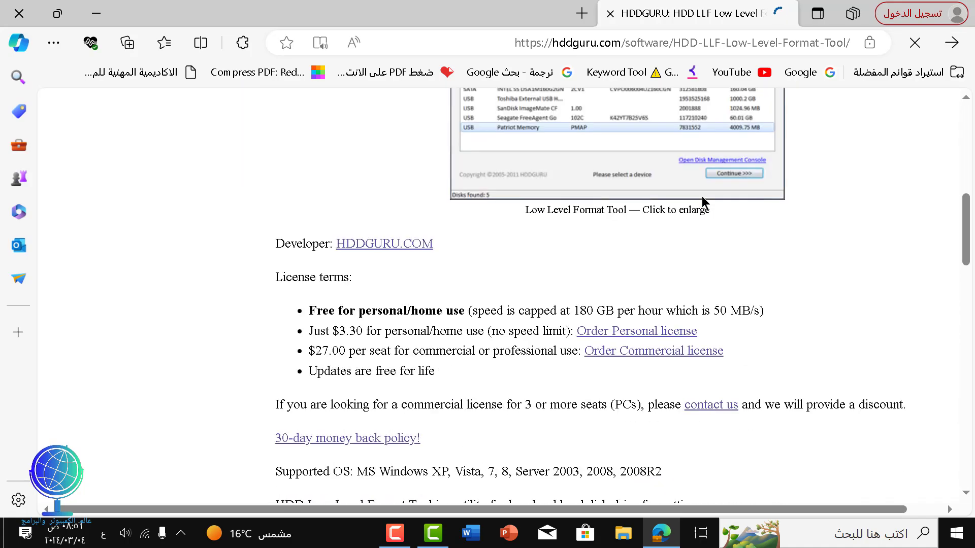
{"action": "scroll", "coordinate": [702, 196], "scroll_direction": "down", "scroll_amount": 7}
{"action": "scroll", "coordinate": [701, 196], "scroll_direction": "down", "scroll_amount": 3}
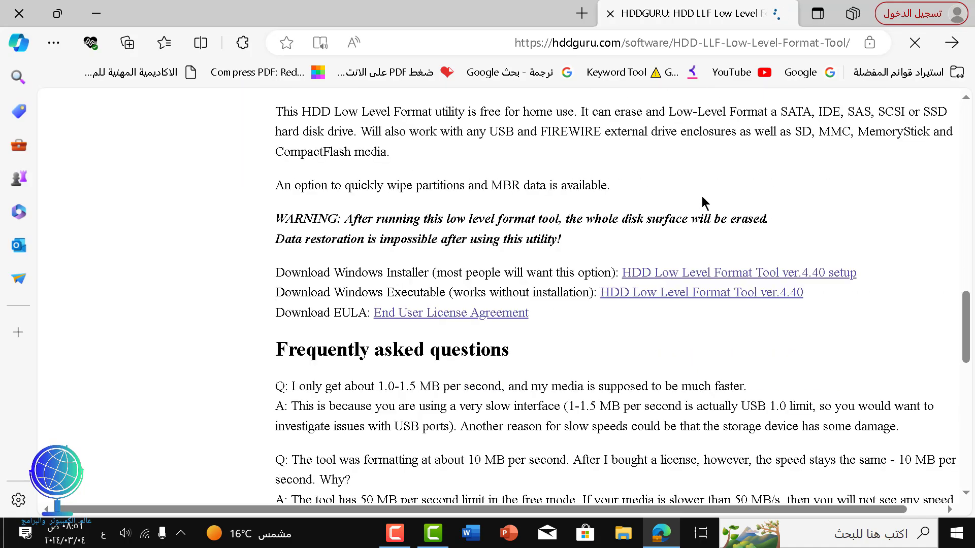
{"action": "left_click", "coordinate": [693, 280]}
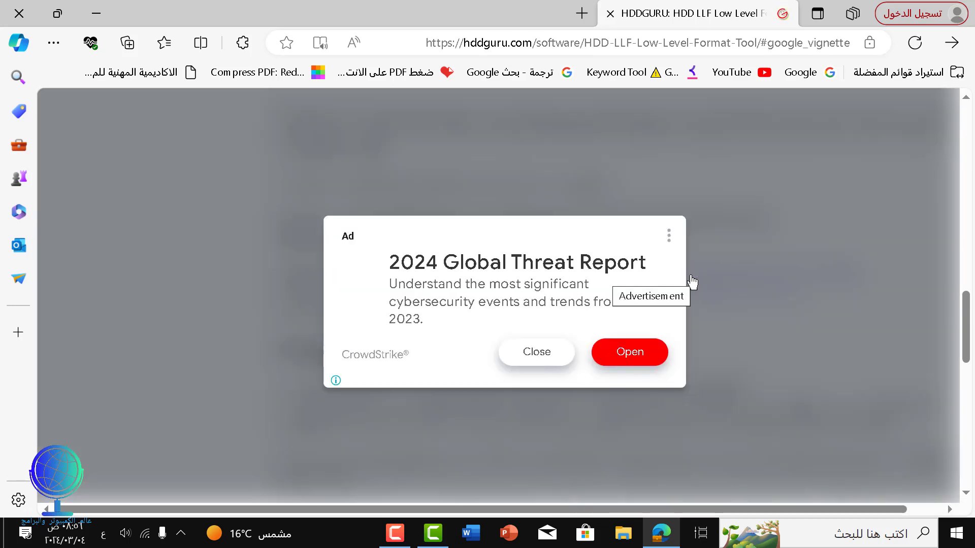
{"action": "left_click", "coordinate": [545, 363]}
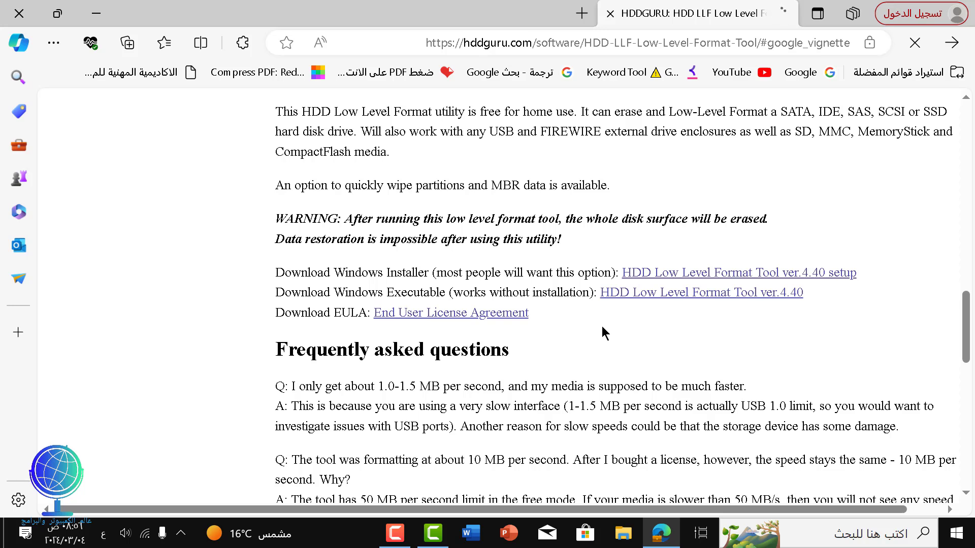
{"action": "left_click", "coordinate": [648, 277]}
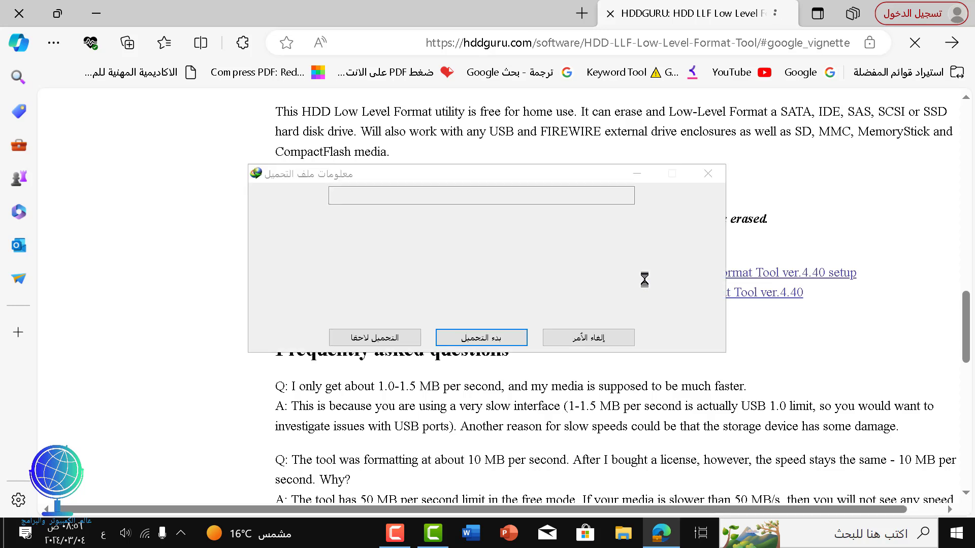
{"action": "left_click", "coordinate": [95, 13]}
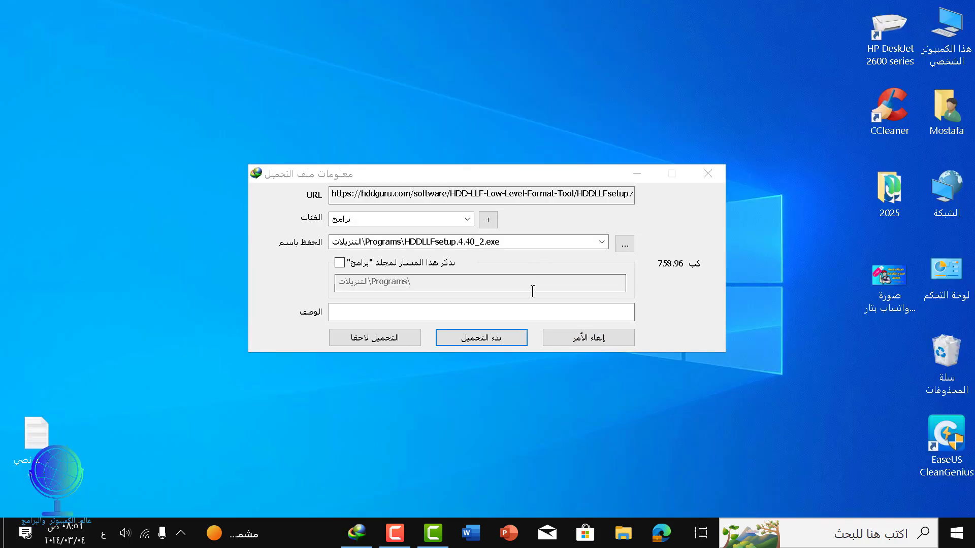
{"action": "left_click", "coordinate": [499, 333]}
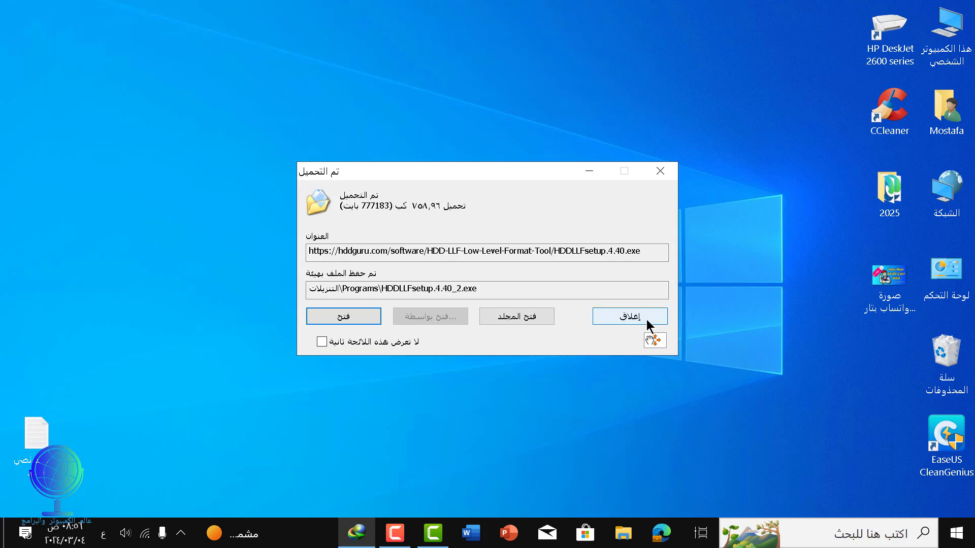
Run the downloaded installer and install Hard Disk Low Level Format Tool with the default folders and additional icons.
{"action": "left_click", "coordinate": [358, 324]}
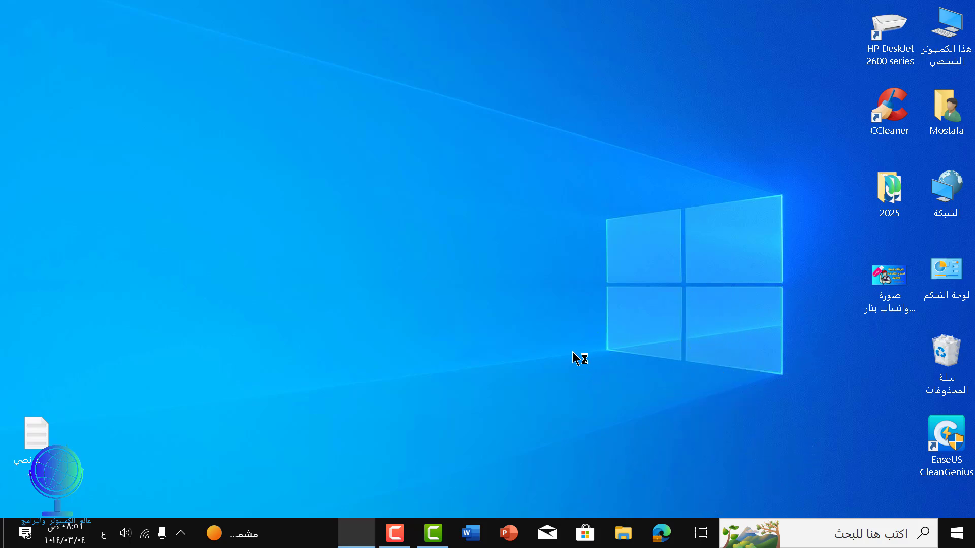
{"action": "left_click", "coordinate": [574, 386]}
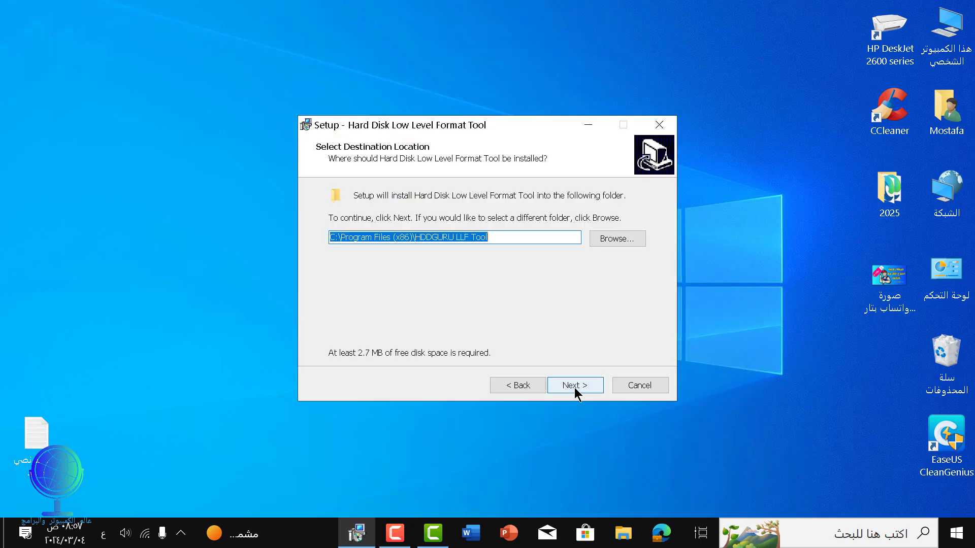
{"action": "left_click", "coordinate": [574, 386]}
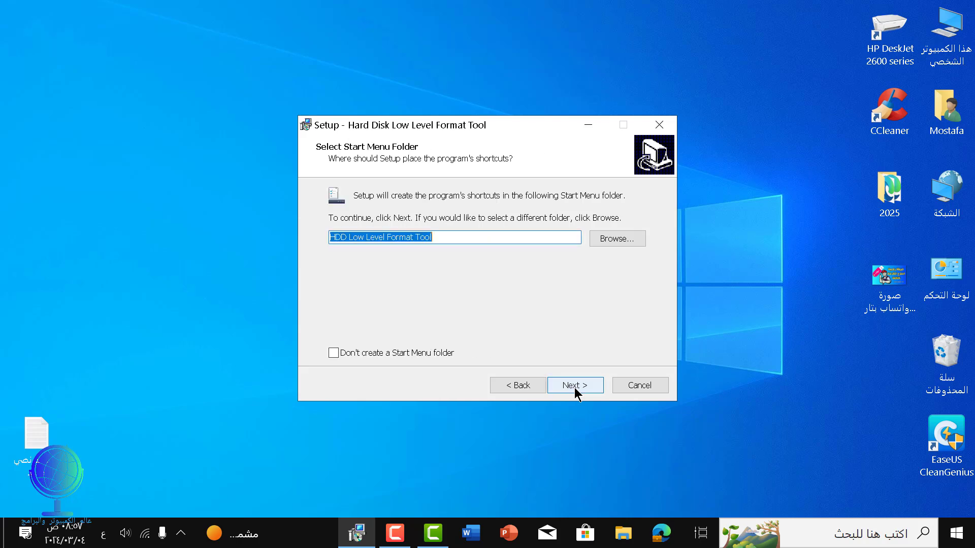
{"action": "left_click", "coordinate": [575, 388]}
{"action": "left_click", "coordinate": [574, 387]}
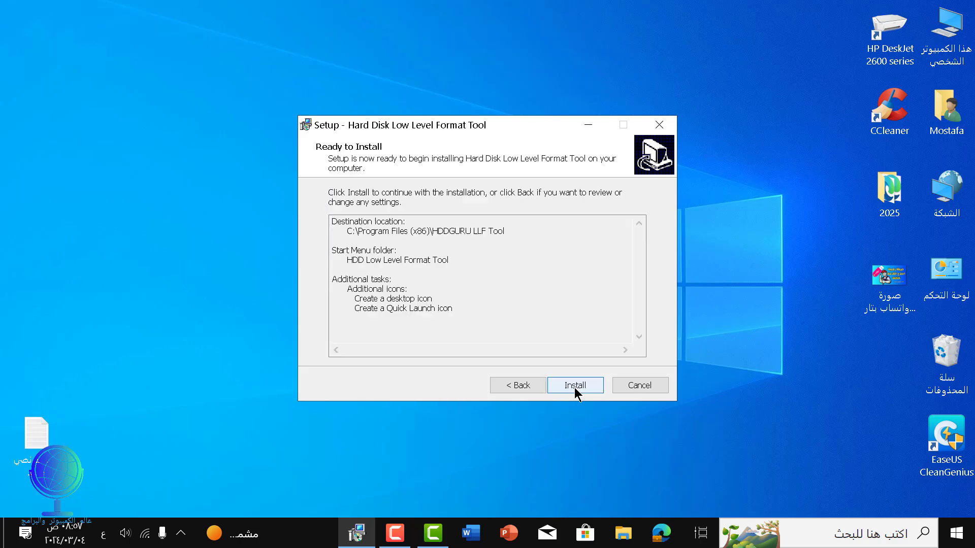
{"action": "left_click", "coordinate": [574, 385]}
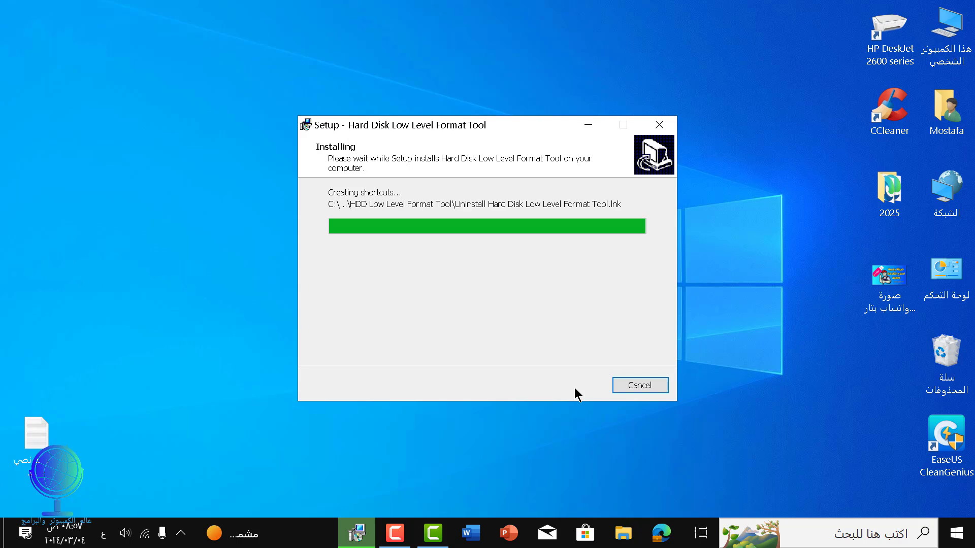
{"action": "left_click", "coordinate": [574, 387]}
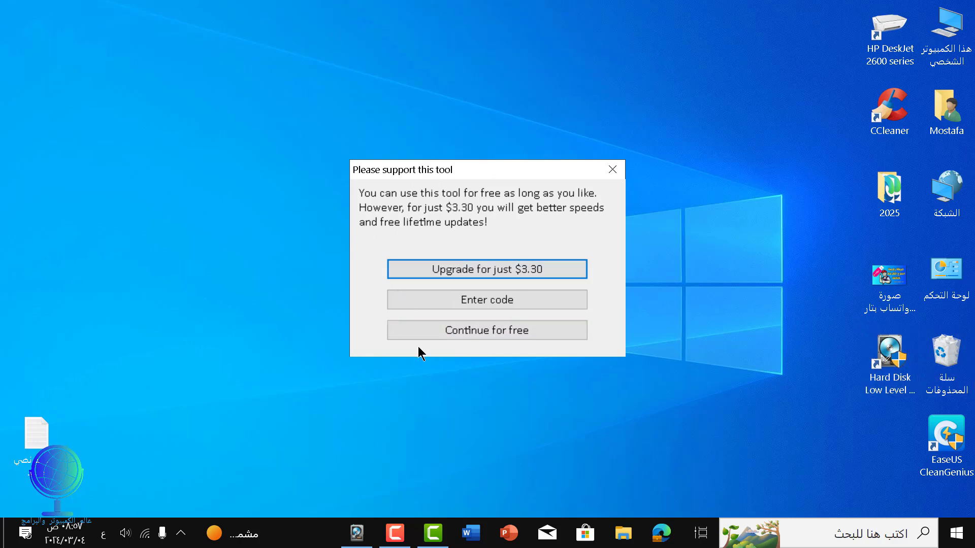
Close the HDD Low Level Format Tool, relaunch it and continue with the free version.
{"action": "left_click", "coordinate": [612, 171]}
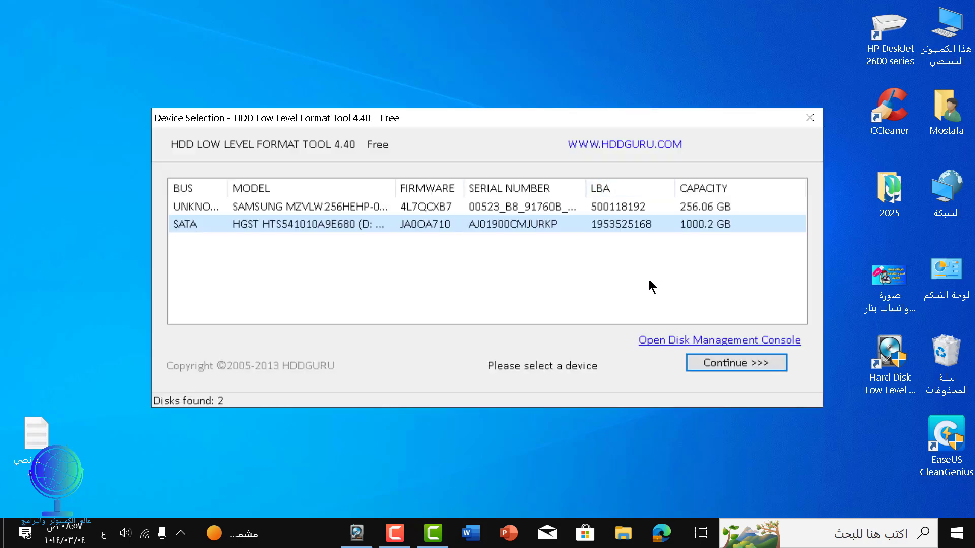
{"action": "left_click", "coordinate": [806, 123]}
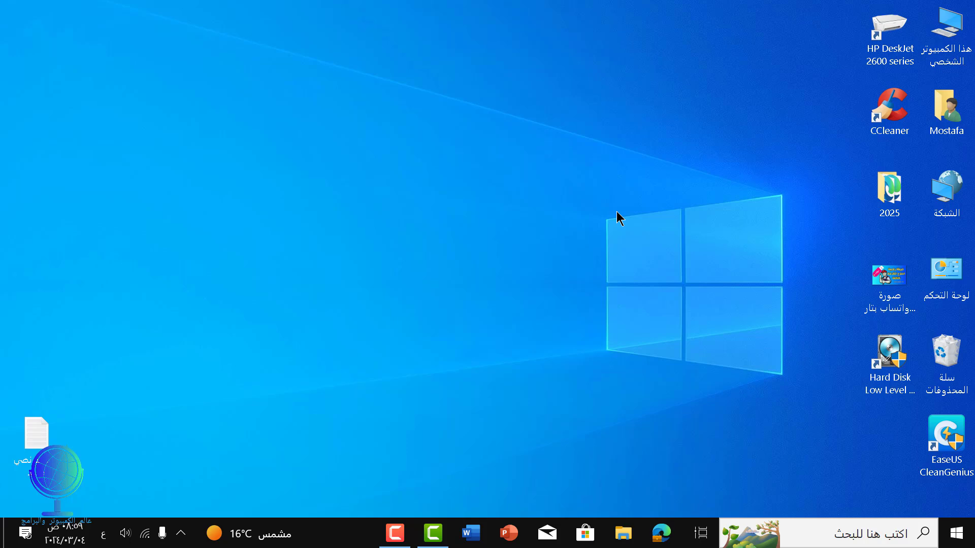
{"action": "left_click", "coordinate": [886, 366]}
{"action": "double_click", "coordinate": [886, 366]}
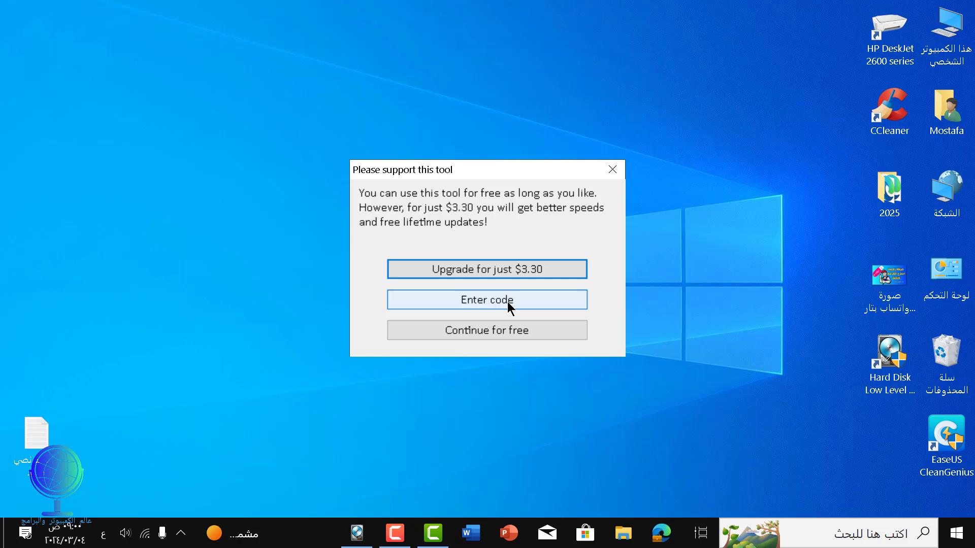
{"action": "left_click", "coordinate": [483, 330]}
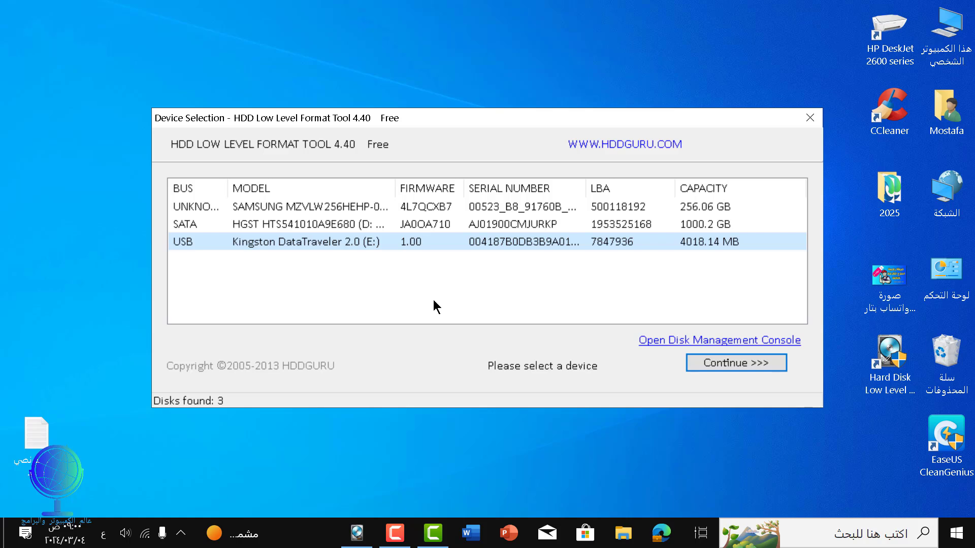
Select the Kingston DataTraveler 2.0 (E:) USB drive among the listed devices and continue with it.
{"action": "left_click", "coordinate": [345, 207]}
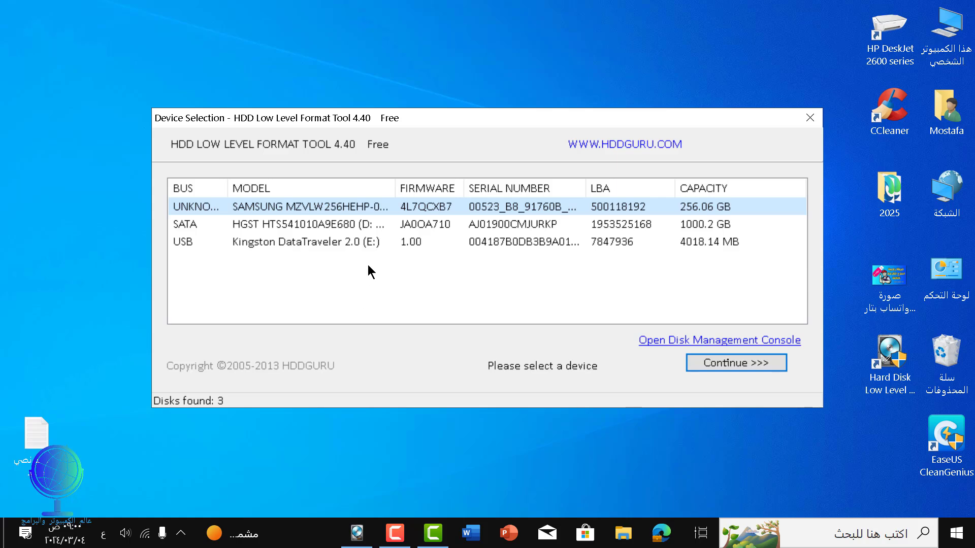
{"action": "left_click", "coordinate": [307, 226]}
{"action": "left_click", "coordinate": [307, 243]}
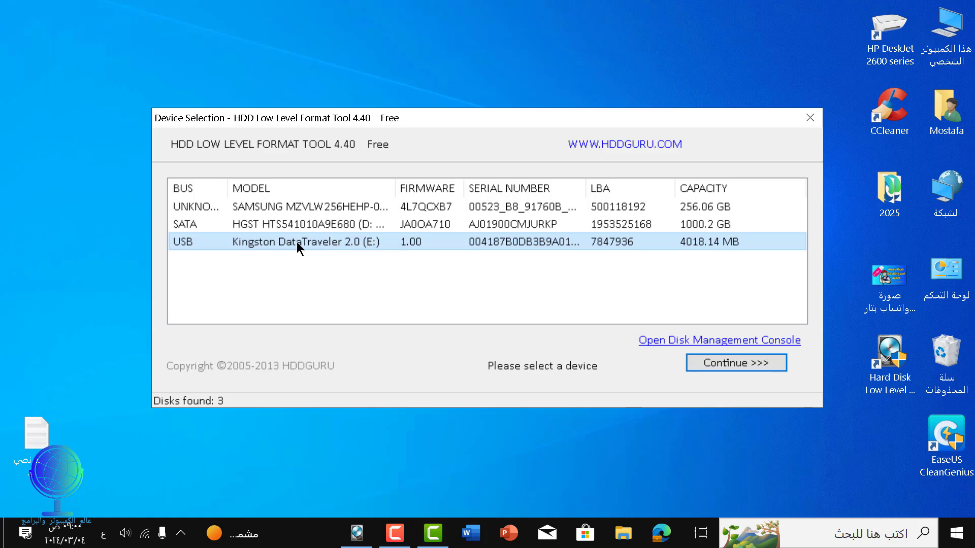
{"action": "left_click", "coordinate": [330, 206]}
{"action": "left_click", "coordinate": [329, 221]}
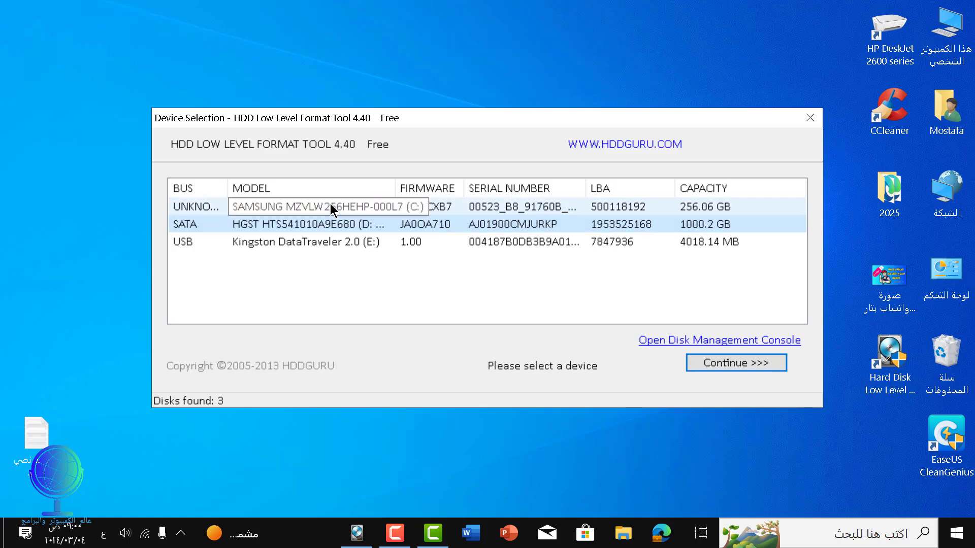
{"action": "left_click", "coordinate": [320, 242]}
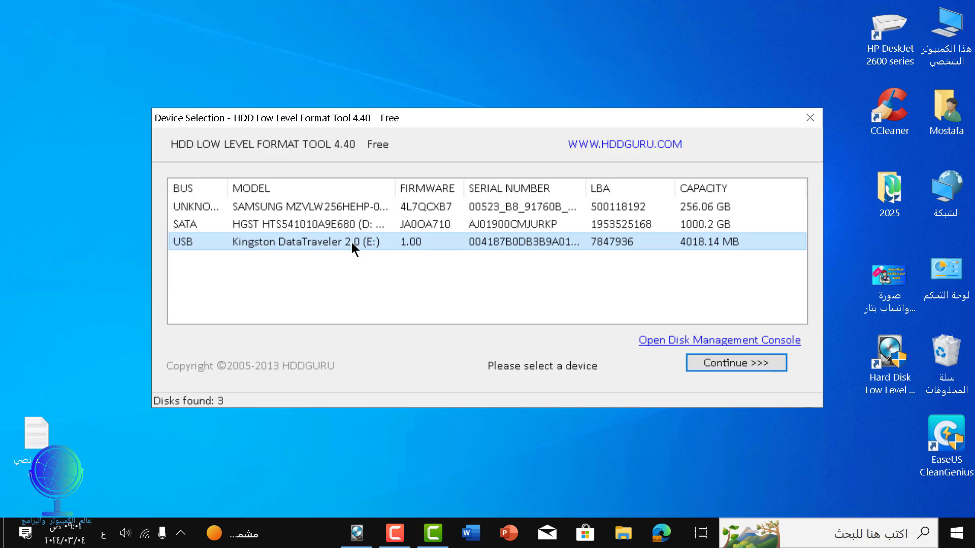
{"action": "left_click", "coordinate": [707, 365]}
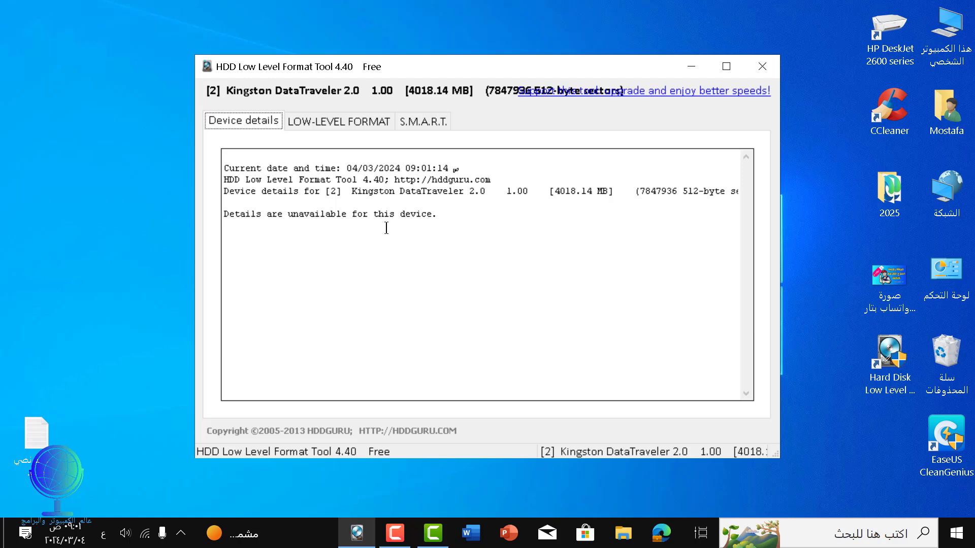
Start a full low-level format of the Kingston DataTraveler 2.0 without quick wipe, confirming the erasure of all data.
{"action": "left_click", "coordinate": [336, 123]}
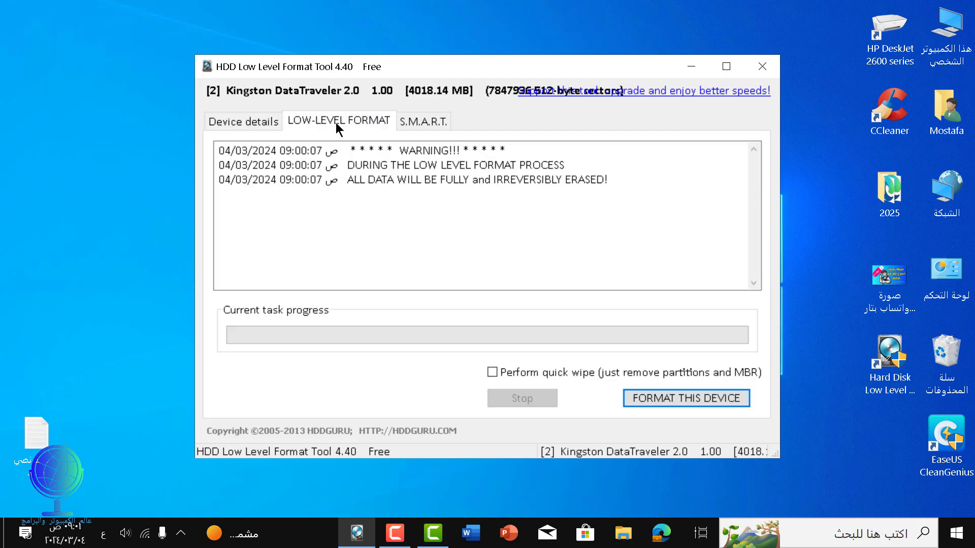
{"action": "left_click", "coordinate": [681, 398]}
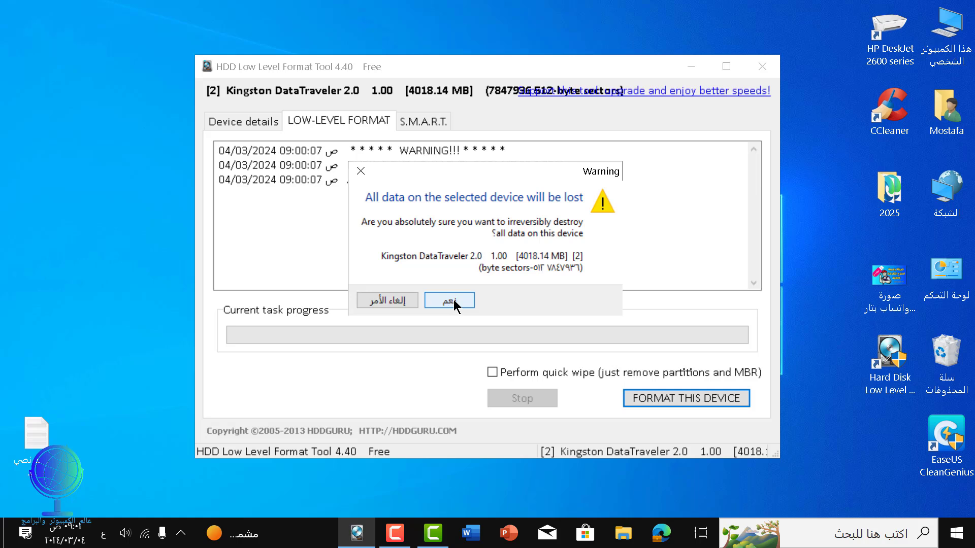
{"action": "left_click", "coordinate": [453, 301]}
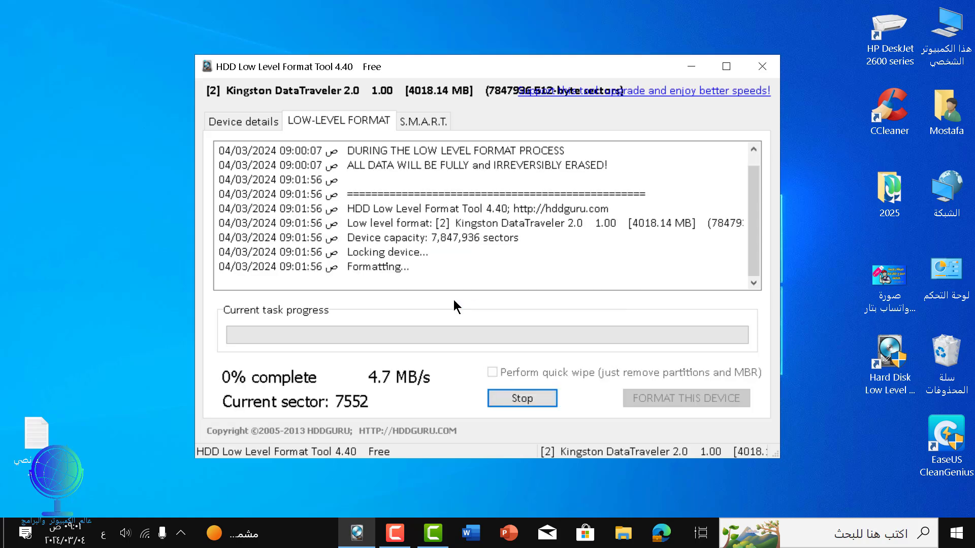
{"action": "left_click_drag", "start_coordinate": [535, 66], "coordinate": [526, 39]}
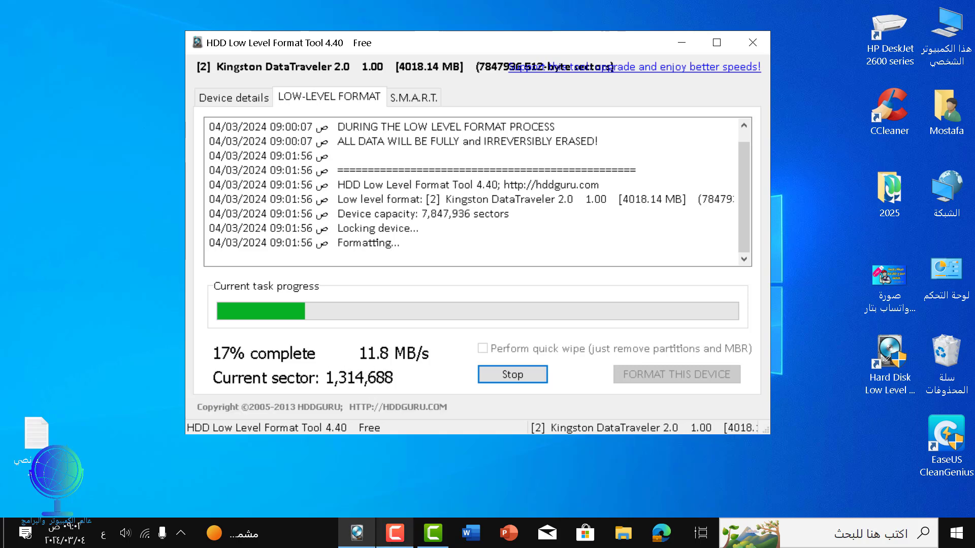
{"action": "left_click", "coordinate": [396, 534]}
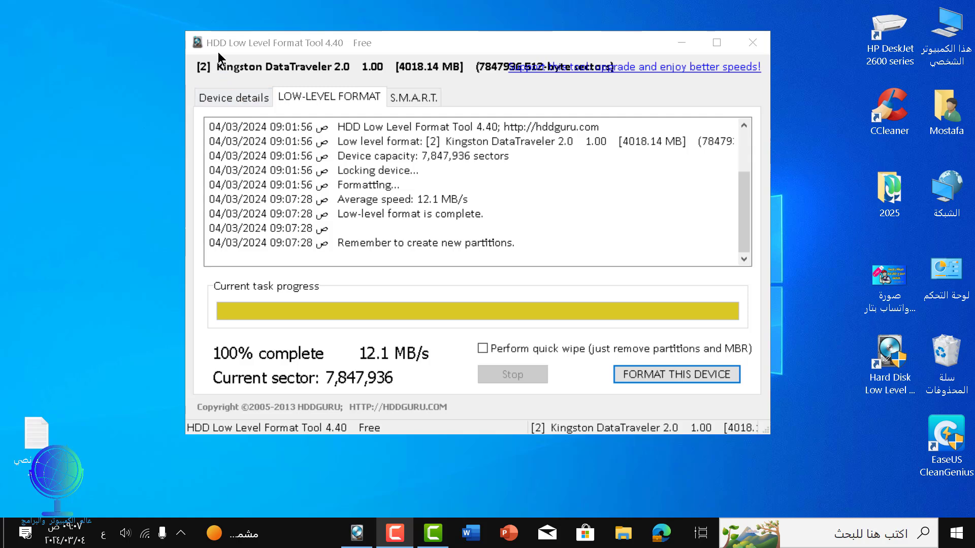
Open the Windows format dialog for the USB drive (E:) from This PC, leaving only that dialog open over the format tool.
{"action": "double_click", "coordinate": [949, 40]}
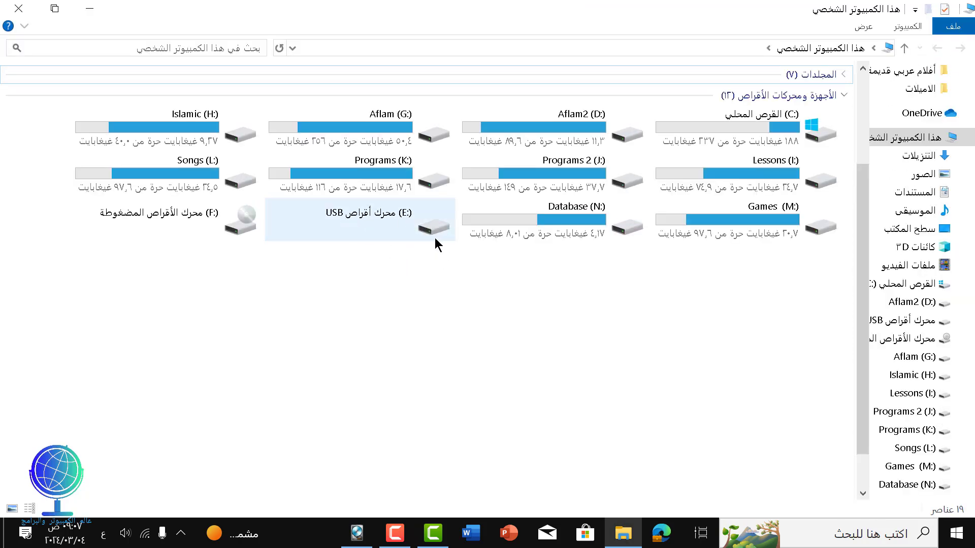
{"action": "left_click", "coordinate": [375, 217]}
{"action": "right_click", "coordinate": [374, 217]}
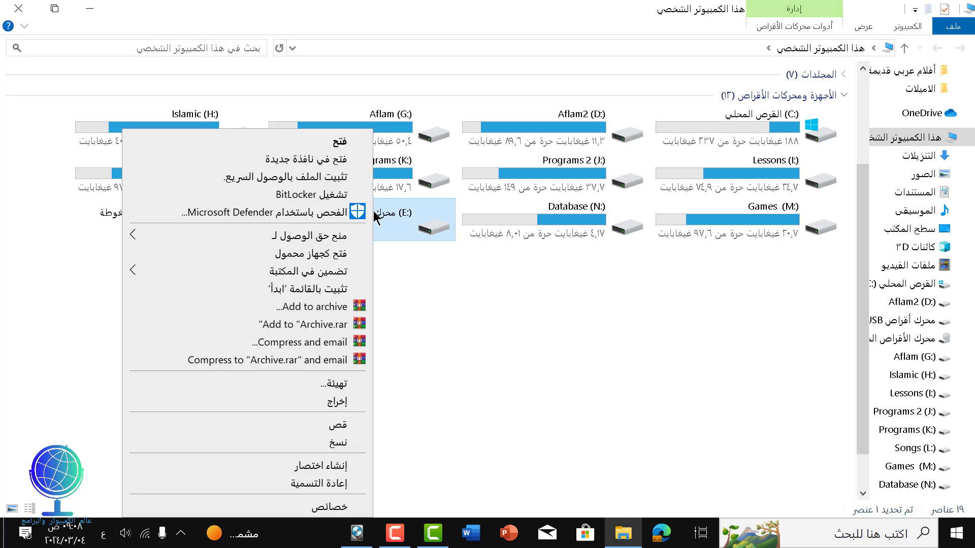
{"action": "left_click", "coordinate": [341, 384]}
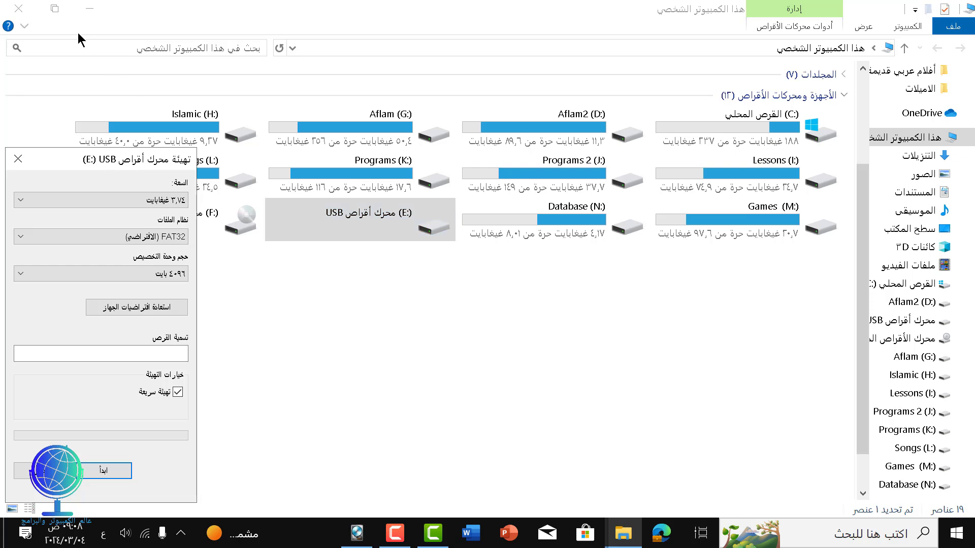
{"action": "left_click", "coordinate": [18, 8]}
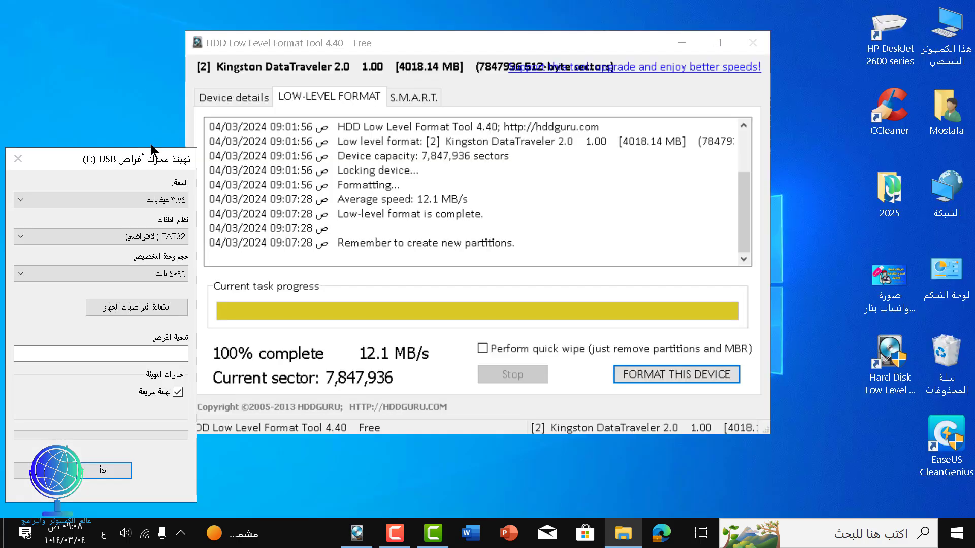
{"action": "left_click_drag", "start_coordinate": [135, 161], "coordinate": [589, 82]}
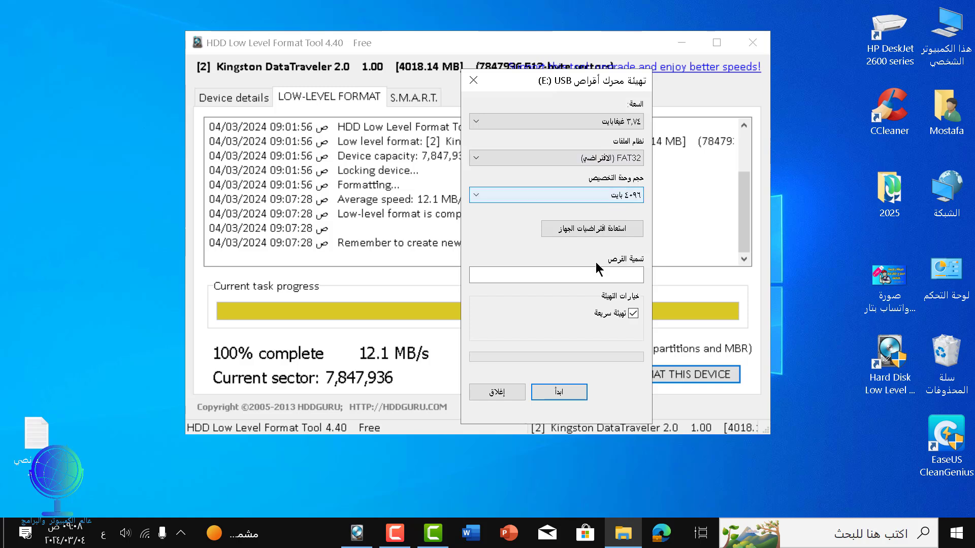
Quick-format the USB drive (E:) as FAT32 with a 4096-byte allocation unit, confirming the data erasure, and close the format dialog.
{"action": "left_click", "coordinate": [565, 391]}
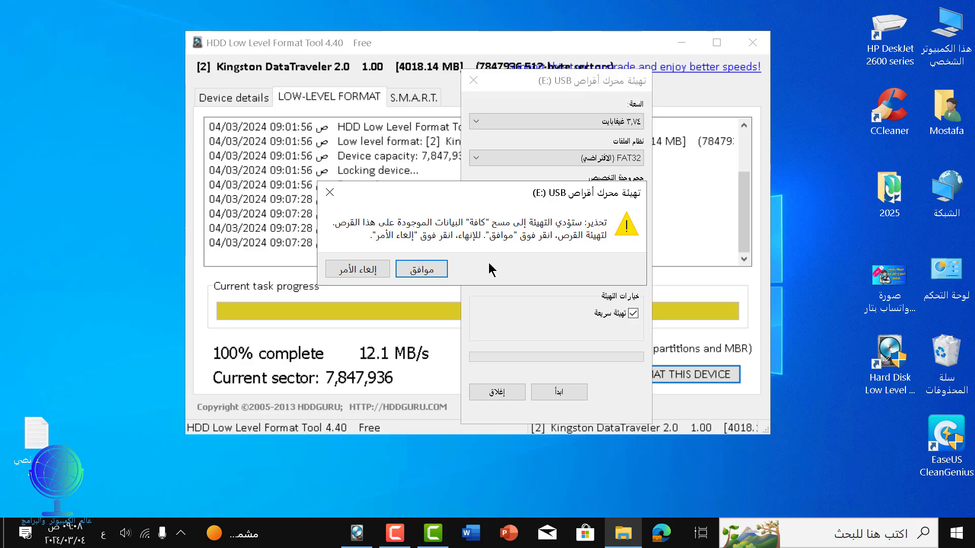
{"action": "left_click", "coordinate": [430, 269]}
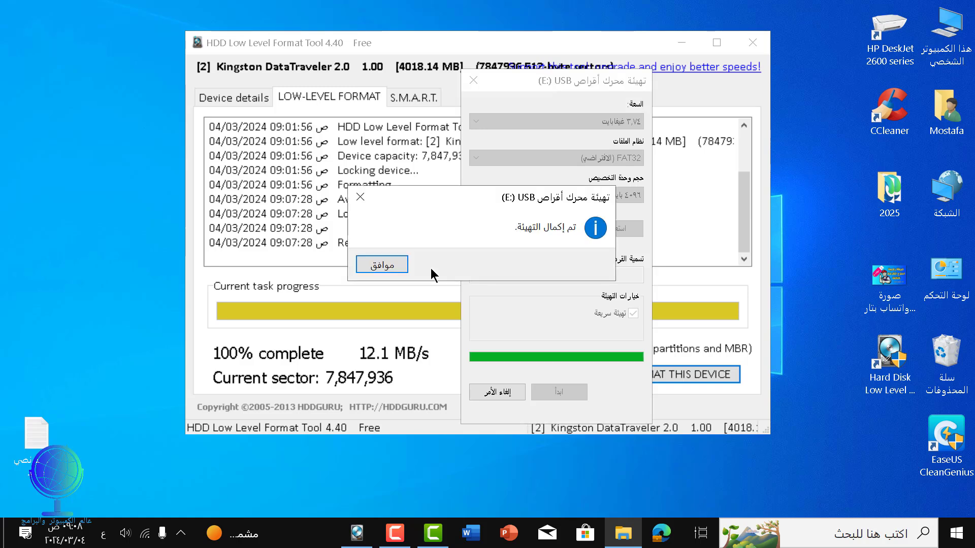
{"action": "left_click", "coordinate": [398, 267]}
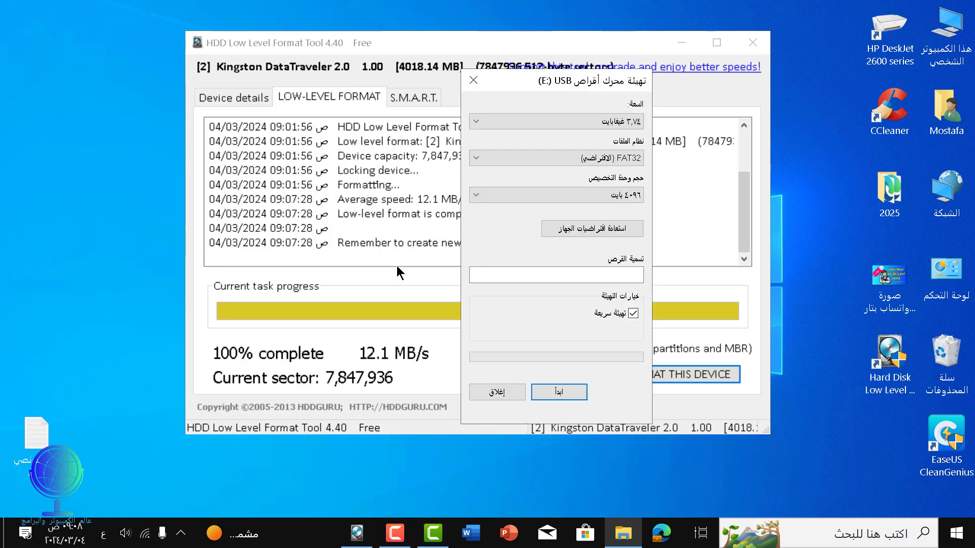
{"action": "left_click", "coordinate": [512, 391]}
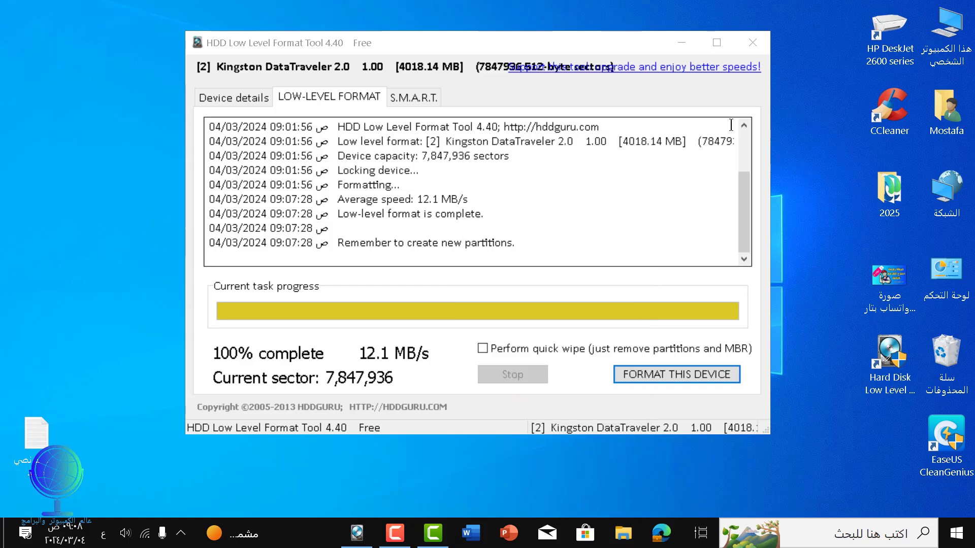
Close the HDD Low Level Format Tool and refresh the desktop.
{"action": "left_click", "coordinate": [753, 47]}
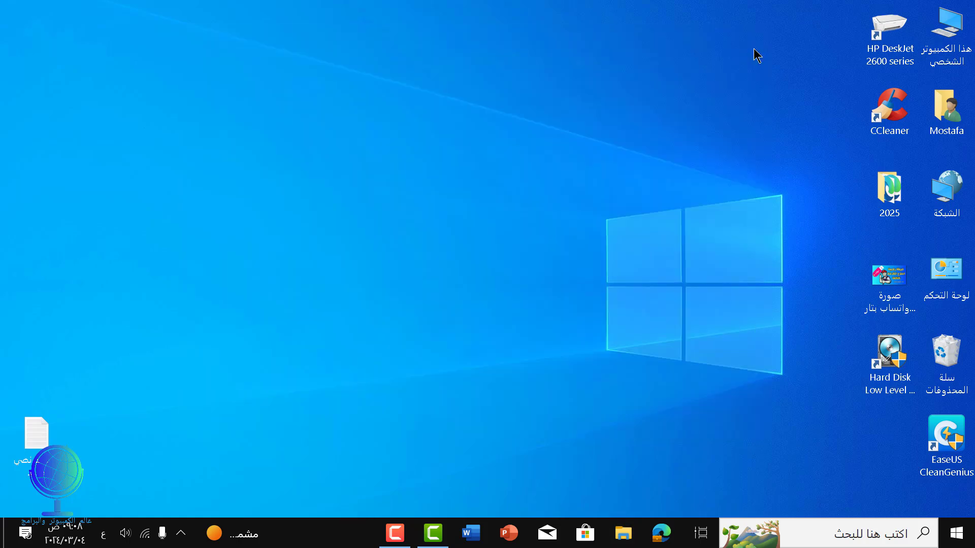
{"action": "right_click", "coordinate": [634, 68]}
{"action": "left_click", "coordinate": [598, 116]}
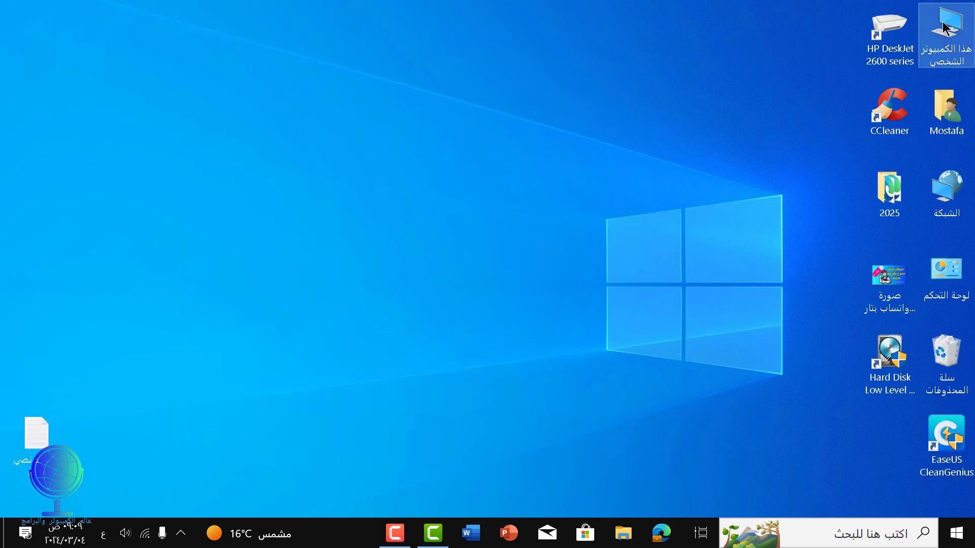
Check the contents of the formatted USB drive (E:) in File Explorer and return to This PC.
{"action": "key", "text": "super+e"}
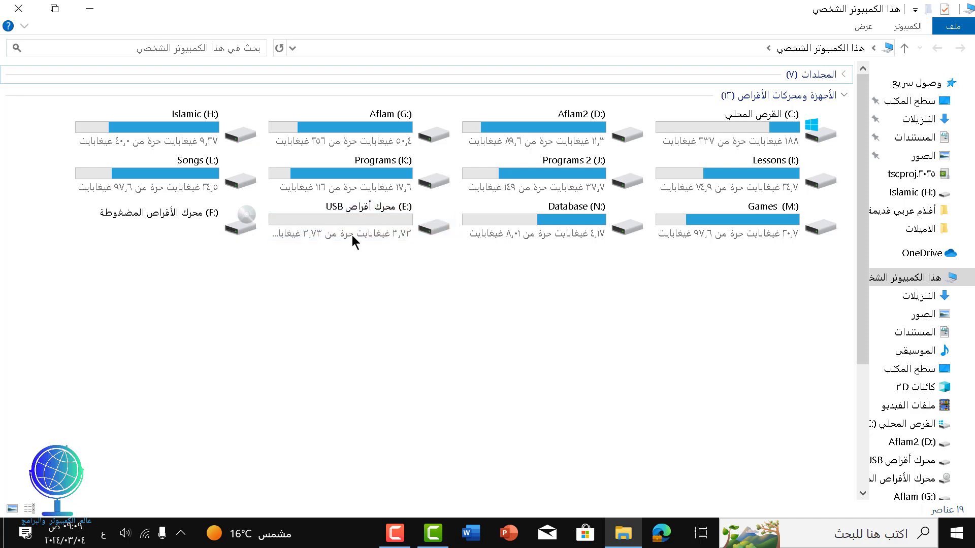
{"action": "left_click", "coordinate": [349, 220]}
{"action": "double_click", "coordinate": [349, 225]}
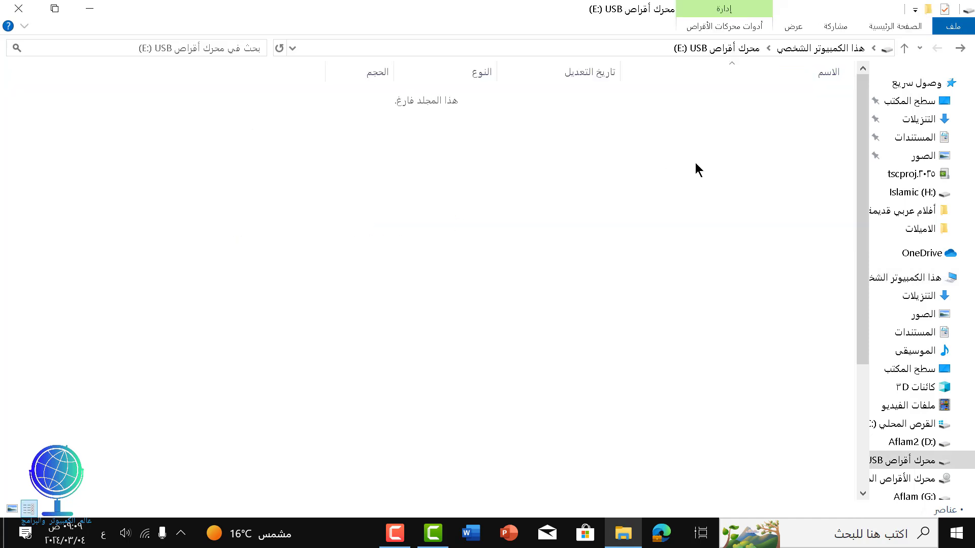
{"action": "left_click", "coordinate": [960, 47]}
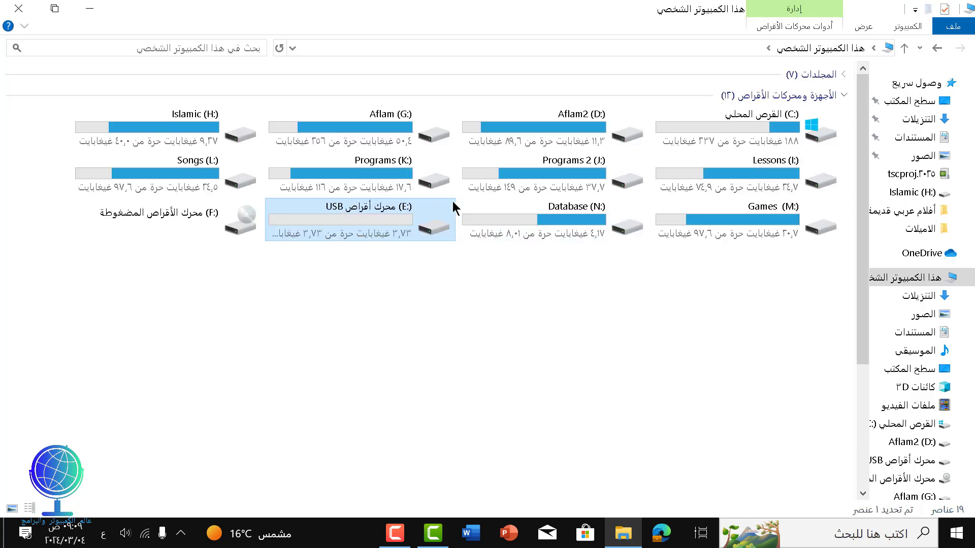
Copy the movie file [EgyBest].Bany.Adam.2018.HDRip.1080p.x264 from the Aflam (G:) drive to the clipboard.
{"action": "double_click", "coordinate": [413, 136]}
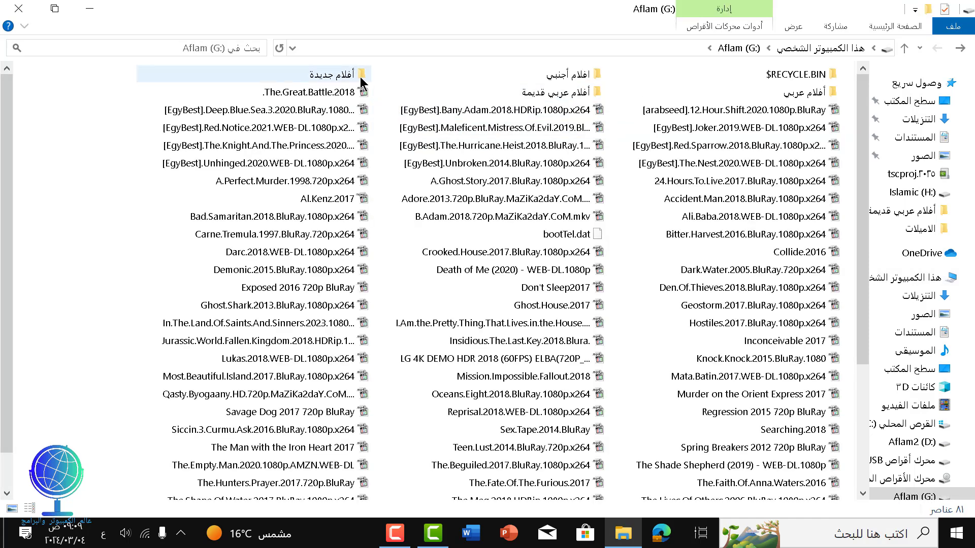
{"action": "left_click", "coordinate": [437, 113]}
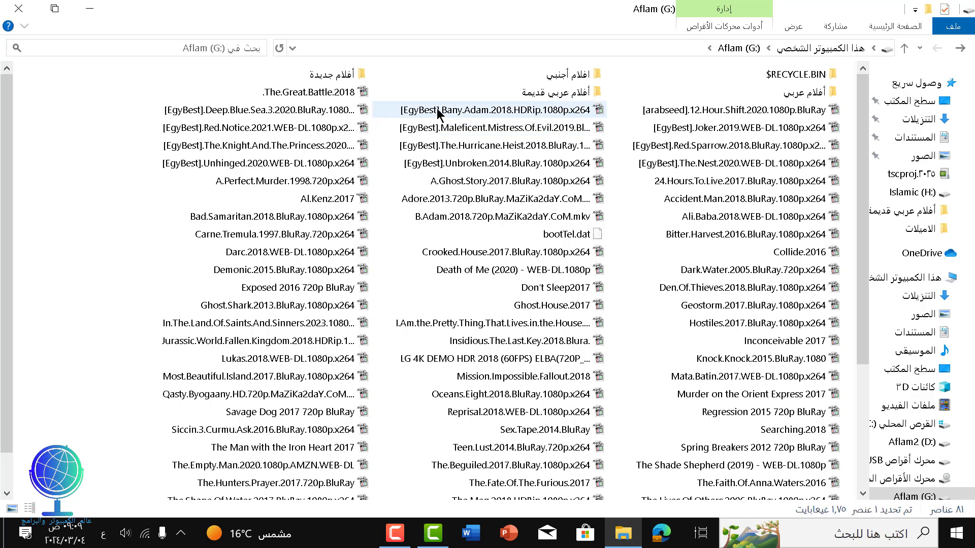
{"action": "left_click", "coordinate": [437, 112]}
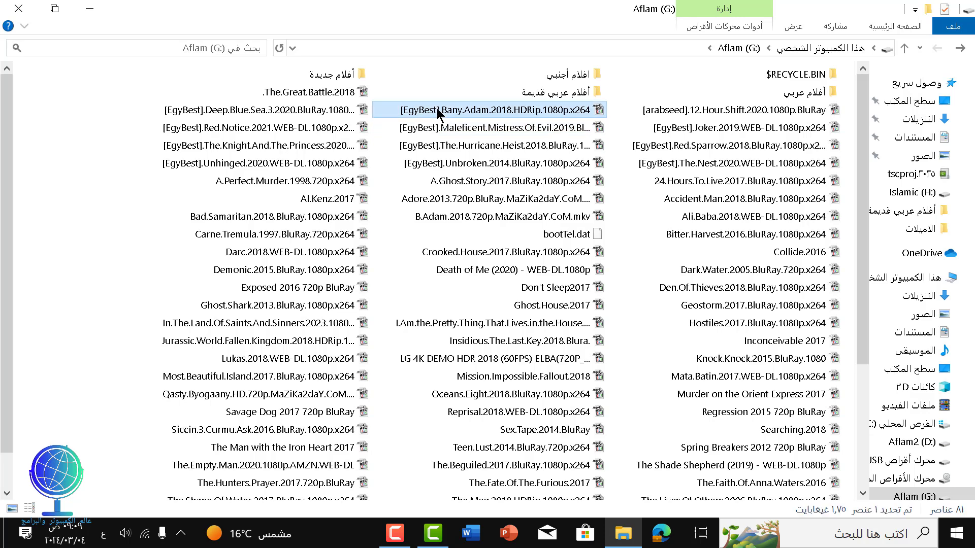
{"action": "right_click", "coordinate": [438, 113]}
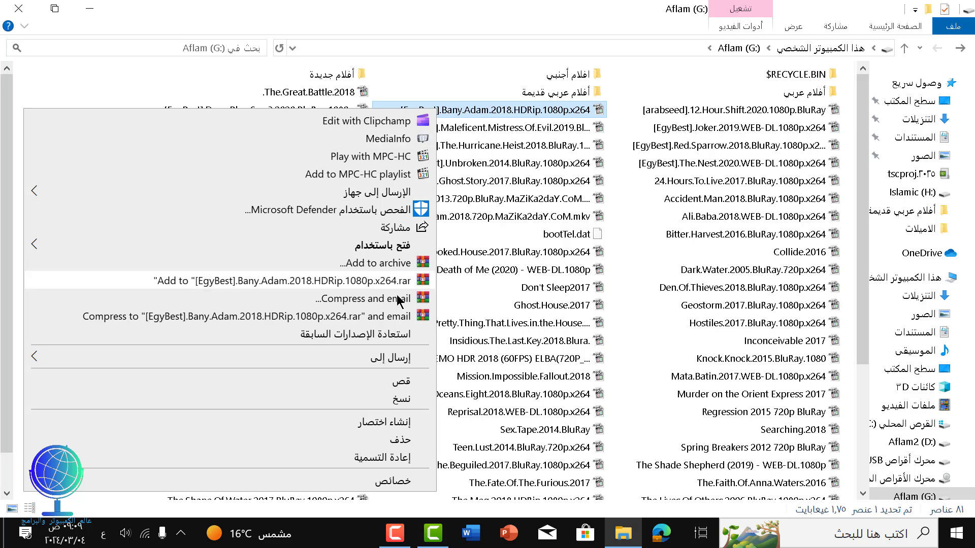
{"action": "left_click", "coordinate": [401, 401]}
Paste the copied movie file into the USB drive (E:) and close the File Explorer window.
{"action": "left_click", "coordinate": [960, 47]}
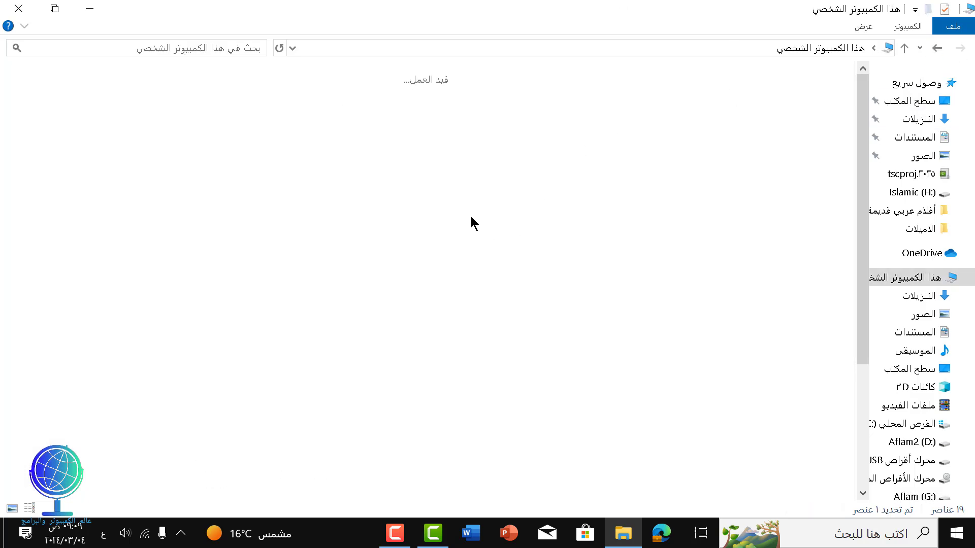
{"action": "double_click", "coordinate": [398, 215]}
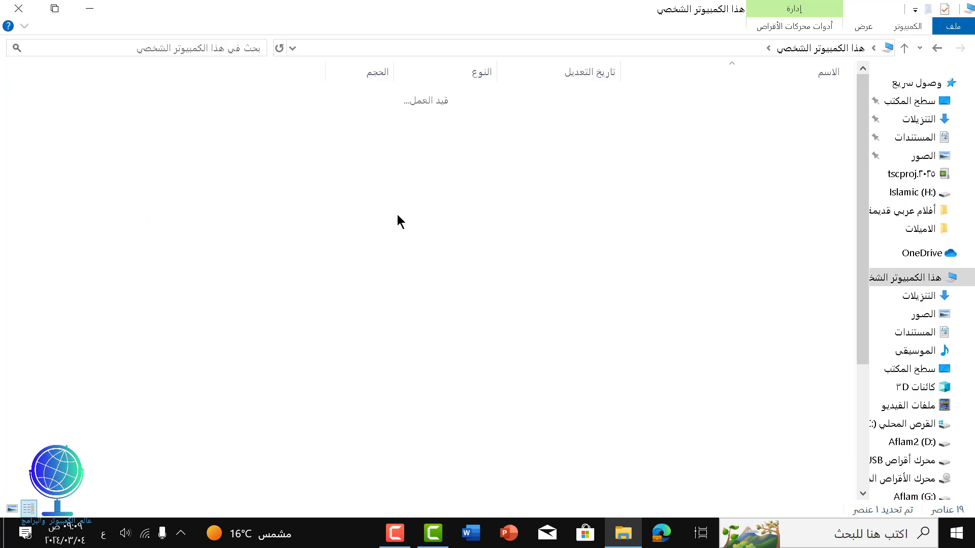
{"action": "right_click", "coordinate": [403, 127]}
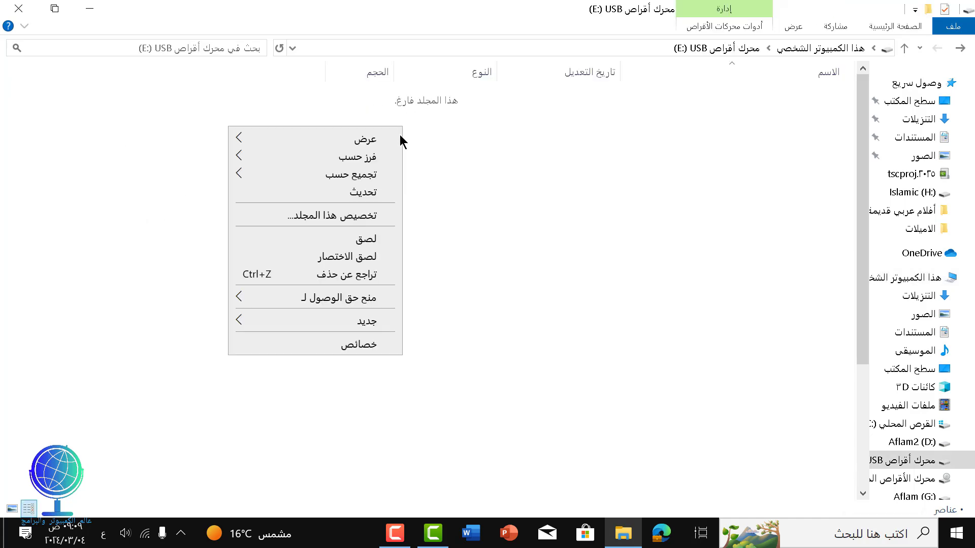
{"action": "left_click", "coordinate": [380, 238]}
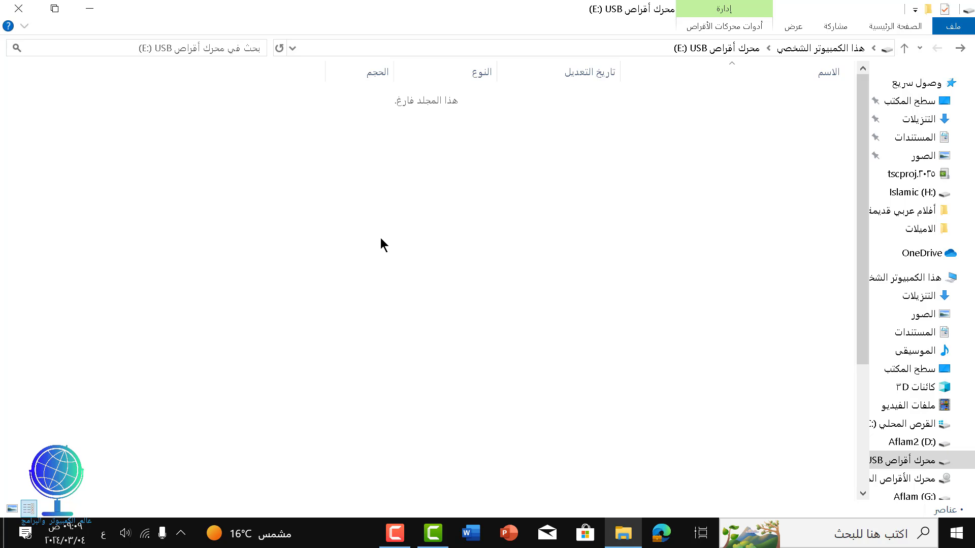
{"action": "left_click", "coordinate": [26, 14]}
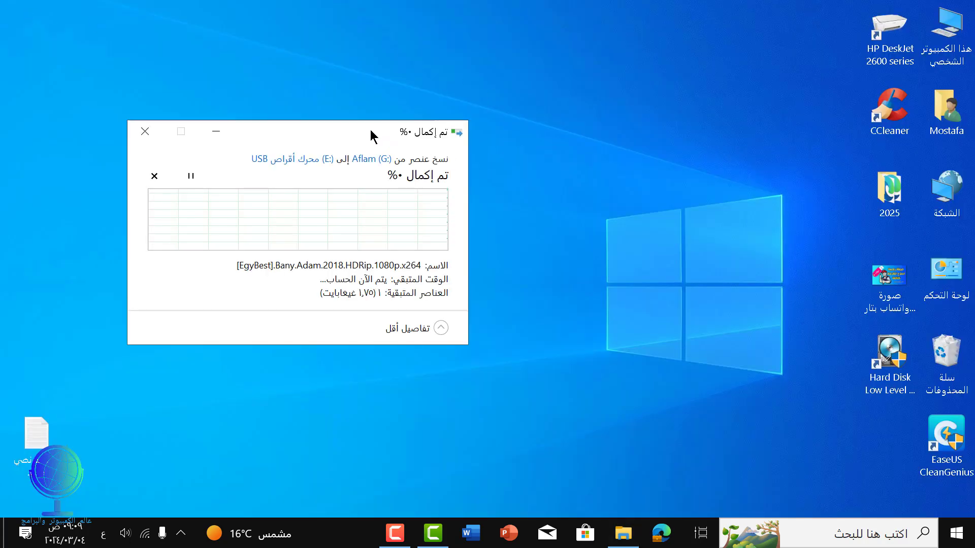
Reposition the file copy progress window on the desktop and refresh the desktop.
{"action": "left_click_drag", "start_coordinate": [383, 133], "coordinate": [455, 79]}
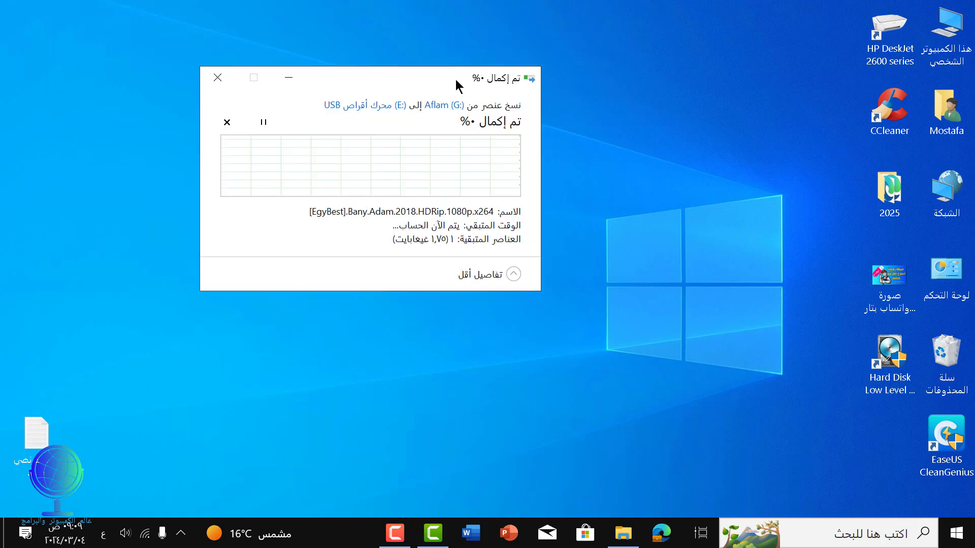
{"action": "right_click", "coordinate": [653, 92]}
{"action": "left_click", "coordinate": [629, 147]}
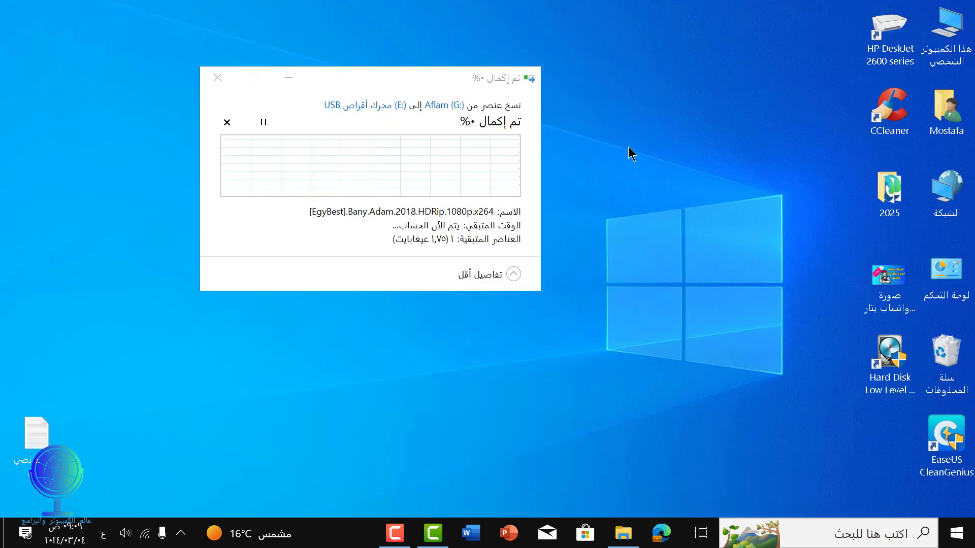